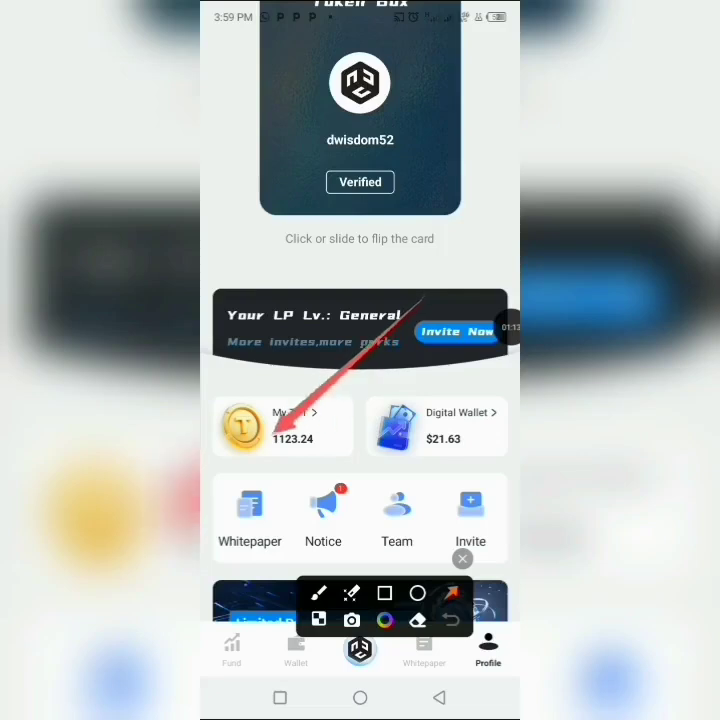
Step: Draw an annotation arrow pointing at the 1123.24 TTT balance on the profile page
drag(330, 395, 268, 440)
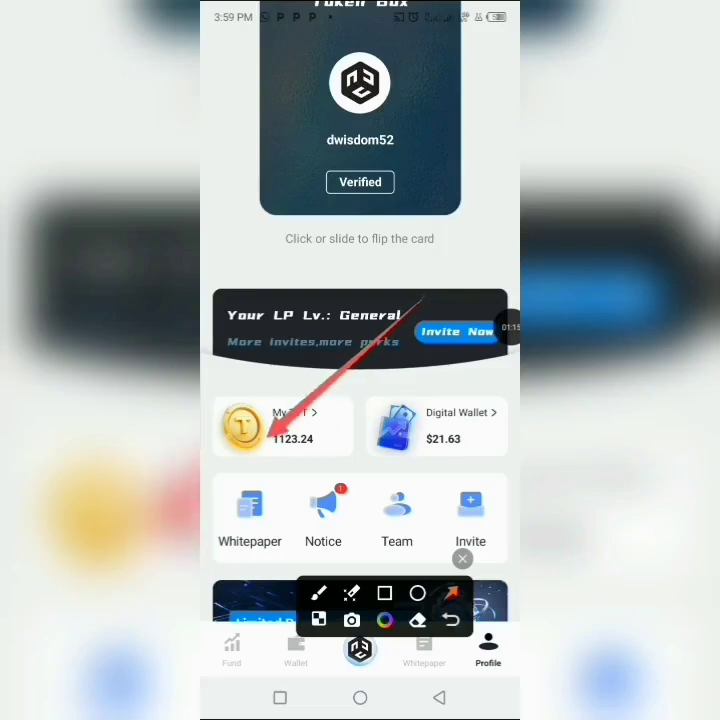
click(462, 559)
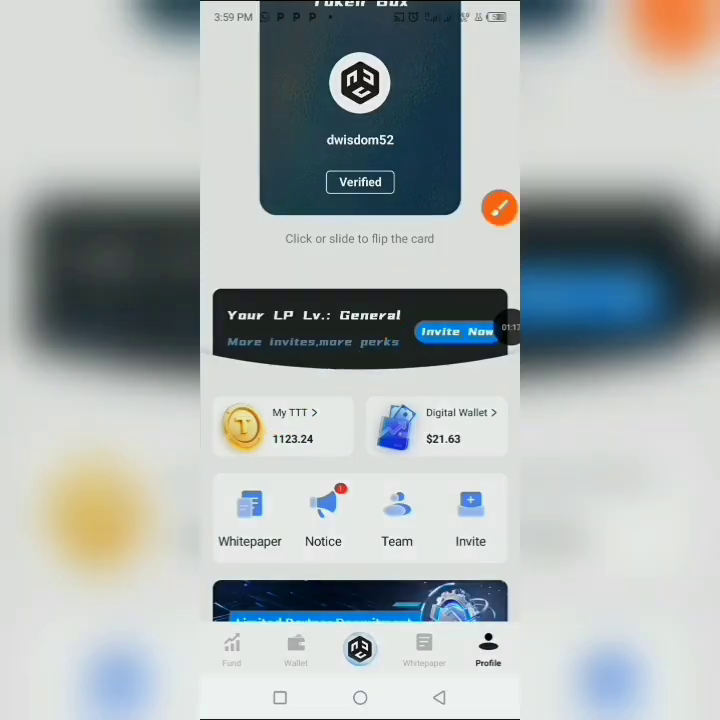
scroll(360, 400, down, 2)
scroll(360, 400, down, 2)
scroll(360, 400, down, 3)
scroll(360, 400, down, 1)
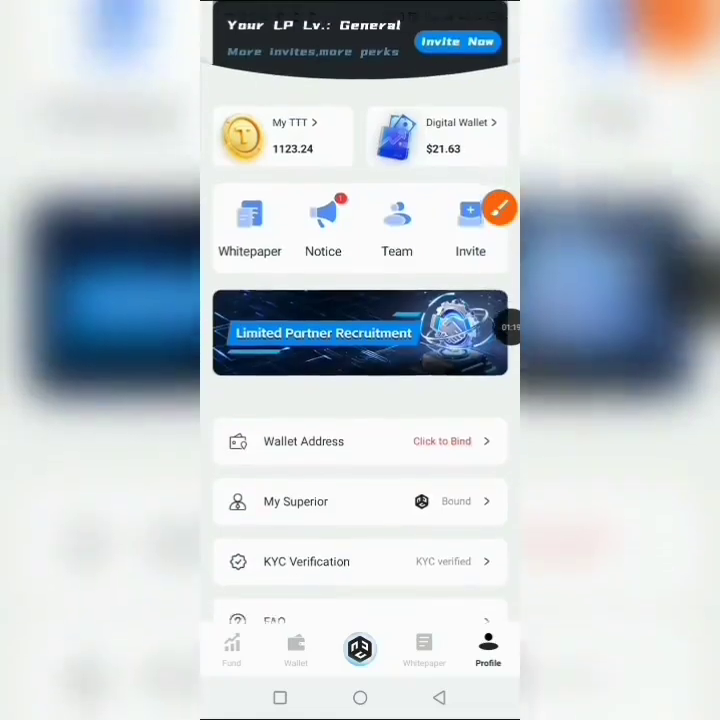
scroll(360, 400, down, 1)
scroll(360, 400, down, 1)
scroll(360, 400, up, 3)
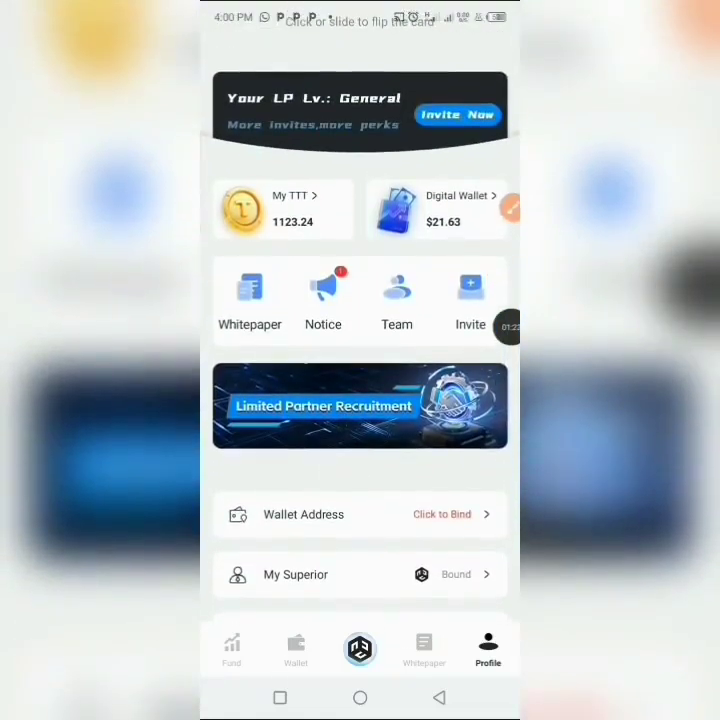
scroll(360, 400, down, 2)
click(511, 207)
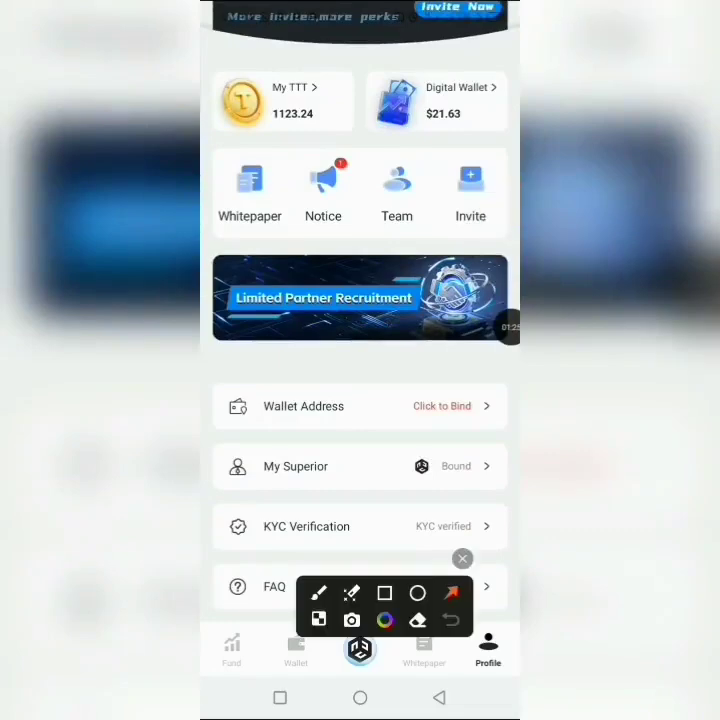
mouse_move(345, 506)
mouse_down()
mouse_move(457, 413)
mouse_move(410, 426)
mouse_move(437, 418)
mouse_move(406, 437)
mouse_move(437, 416)
mouse_up()
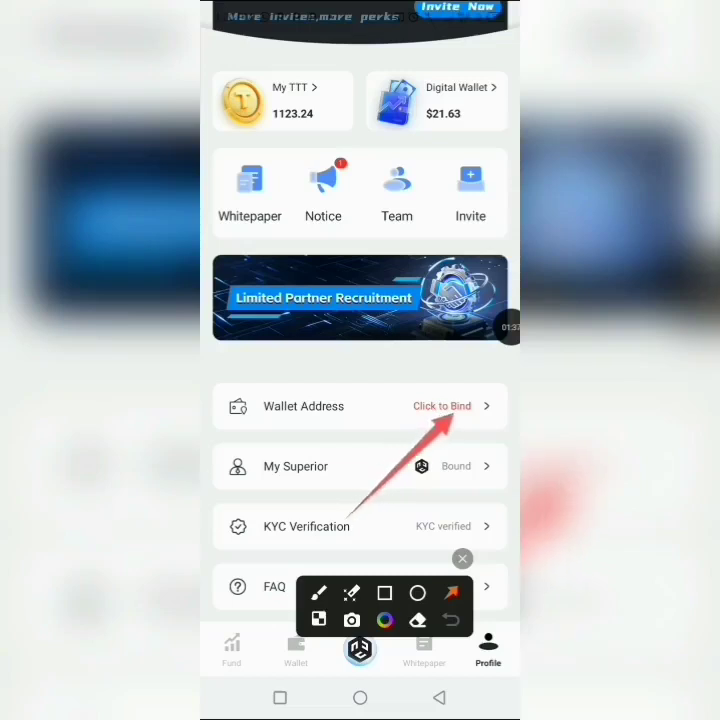
mouse_move(437, 416)
mouse_down()
mouse_move(421, 386)
mouse_move(362, 455)
mouse_move(431, 428)
mouse_move(437, 416)
mouse_move(399, 431)
mouse_move(379, 450)
mouse_move(372, 430)
mouse_move(422, 408)
mouse_move(413, 408)
mouse_move(447, 402)
mouse_move(434, 410)
mouse_move(438, 382)
mouse_move(434, 405)
mouse_up()
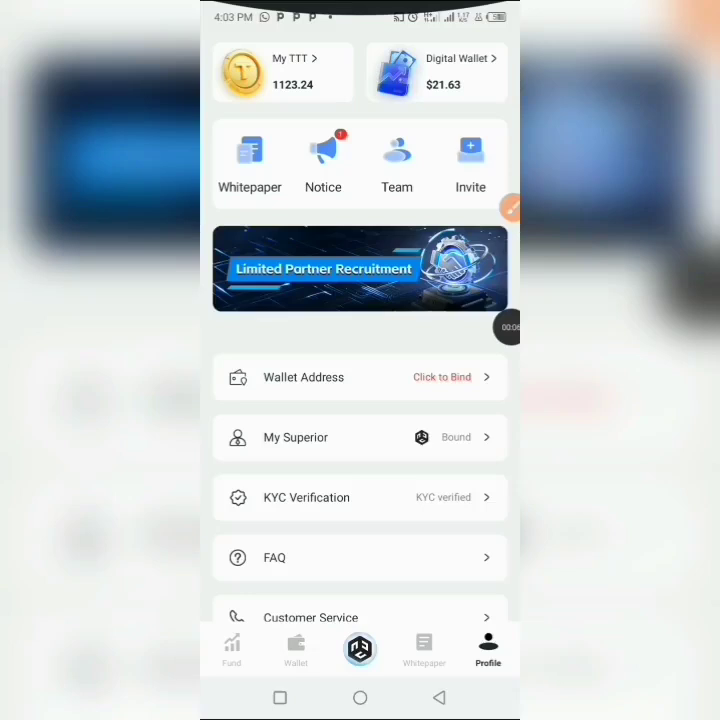
scroll(360, 400, down, 2)
scroll(360, 400, up, 2)
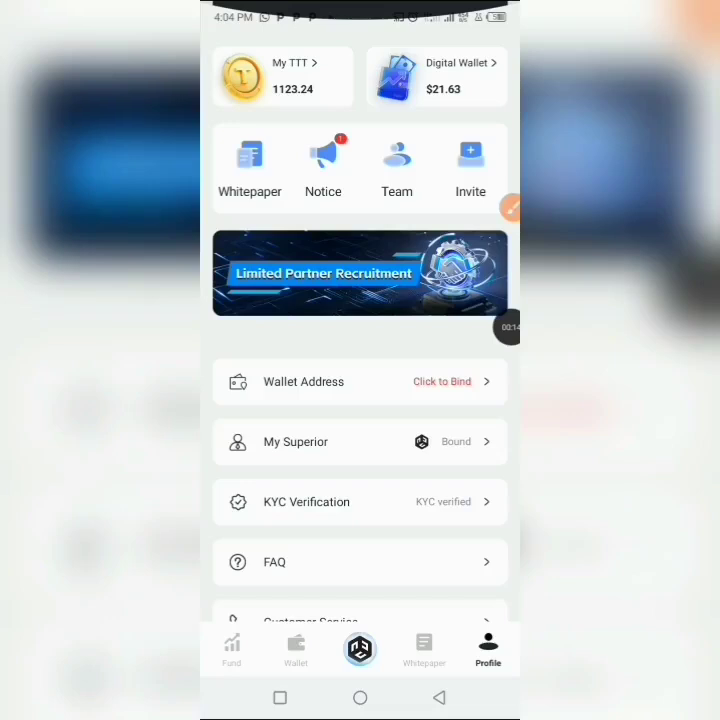
click(511, 207)
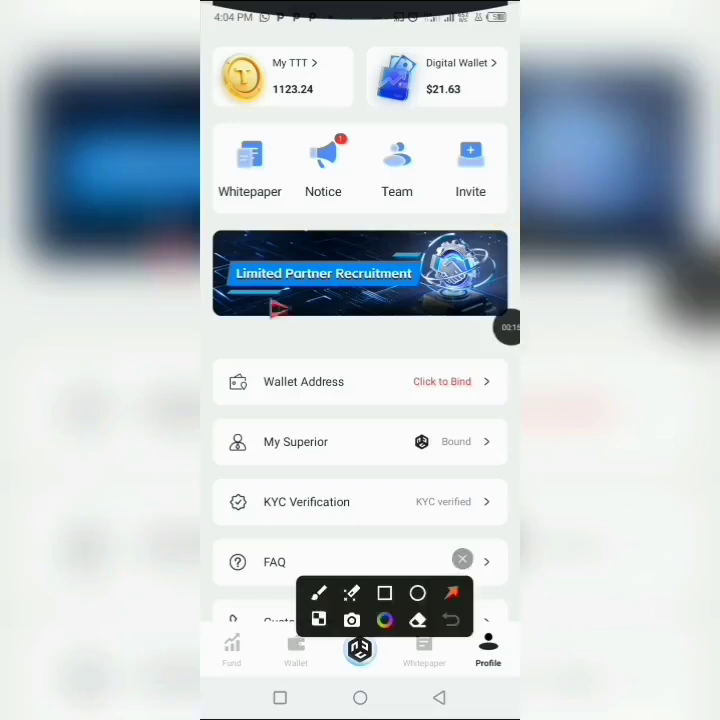
drag(297, 314, 468, 383)
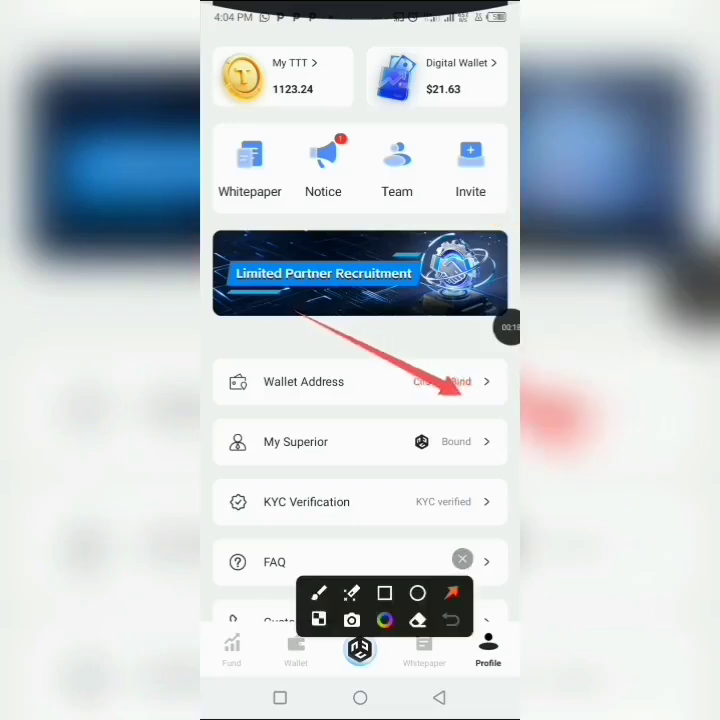
mouse_move(468, 383)
mouse_down()
mouse_move(442, 392)
mouse_move(447, 386)
mouse_move(423, 437)
mouse_move(460, 402)
mouse_up()
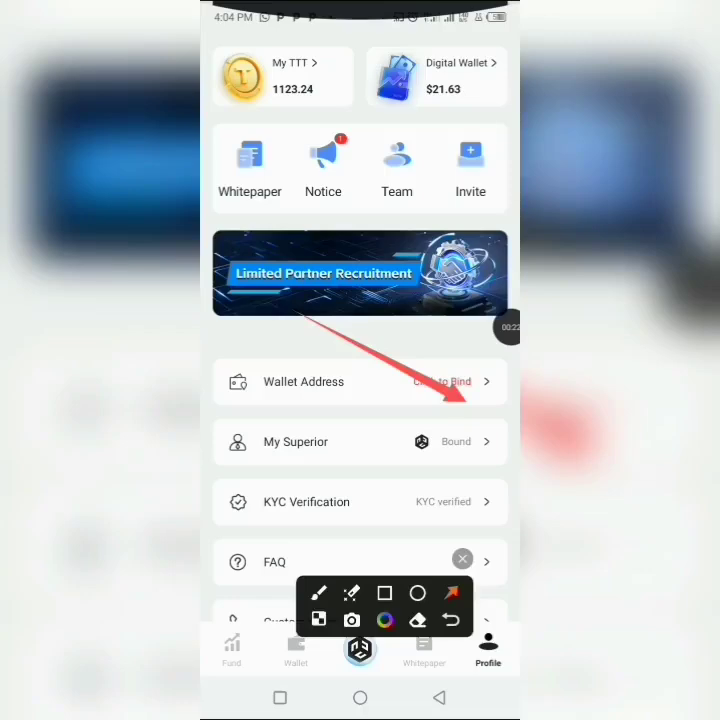
Step: Open the Bind Wallet Address page via 'Click to Bind' and briefly annotate its empty Solana field
click(462, 559)
click(443, 381)
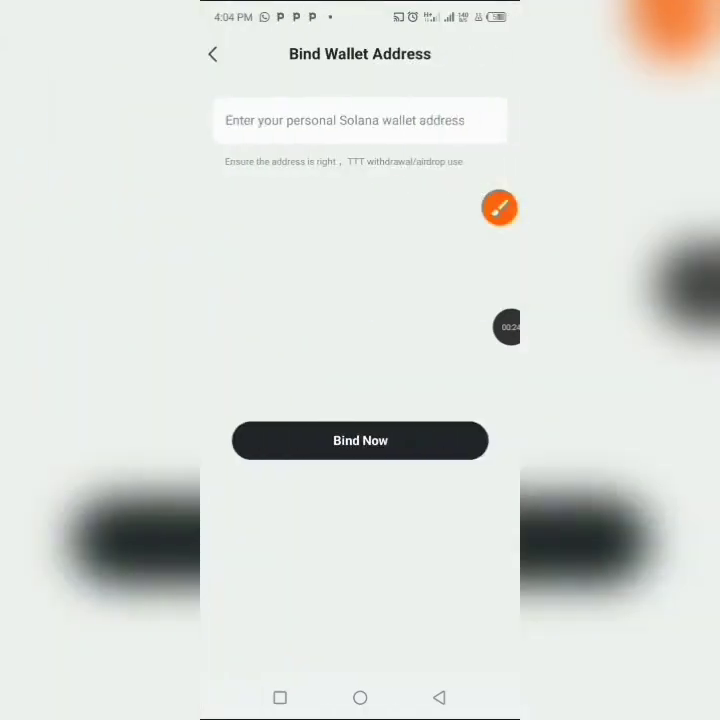
click(499, 207)
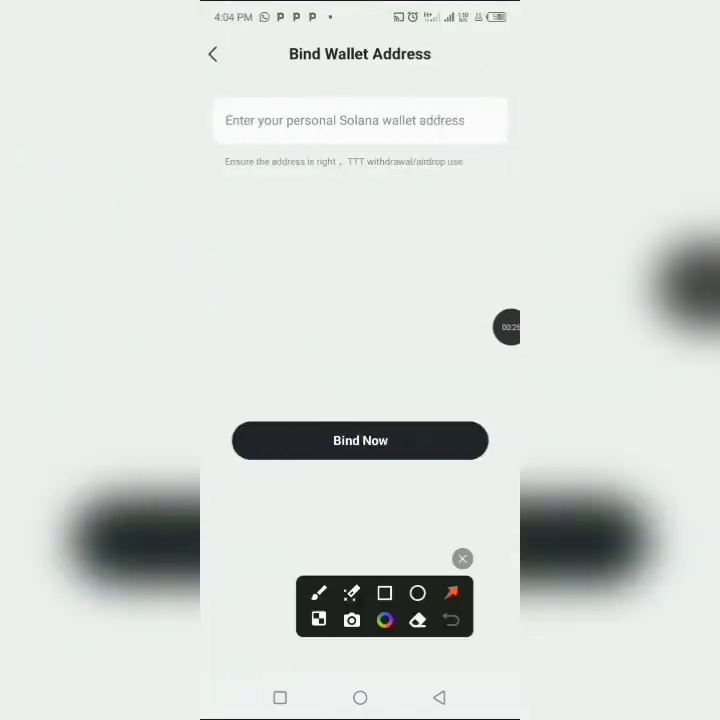
mouse_move(294, 342)
mouse_down()
mouse_move(397, 244)
mouse_move(358, 109)
mouse_move(402, 71)
mouse_move(355, 95)
mouse_move(378, 125)
mouse_move(265, 158)
mouse_move(378, 133)
mouse_move(466, 125)
mouse_move(431, 112)
mouse_move(320, 145)
mouse_move(463, 141)
mouse_move(455, 121)
mouse_move(304, 129)
mouse_move(437, 140)
mouse_move(460, 122)
mouse_move(387, 100)
mouse_move(296, 138)
mouse_move(456, 124)
mouse_move(453, 117)
mouse_move(305, 128)
mouse_move(468, 109)
mouse_move(456, 101)
mouse_up()
click(462, 558)
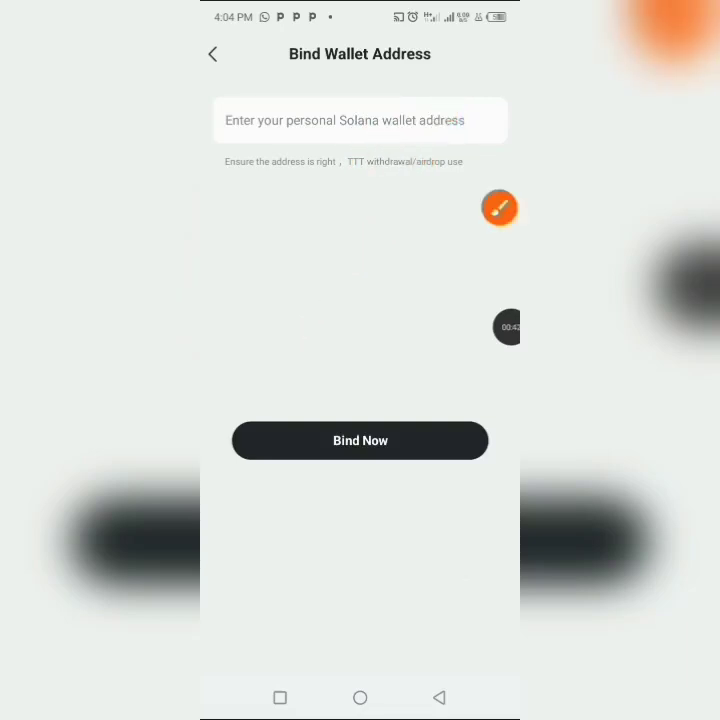
Step: Switch to the Phantom wallet and mark its Receive option with an annotation arrow
click(280, 697)
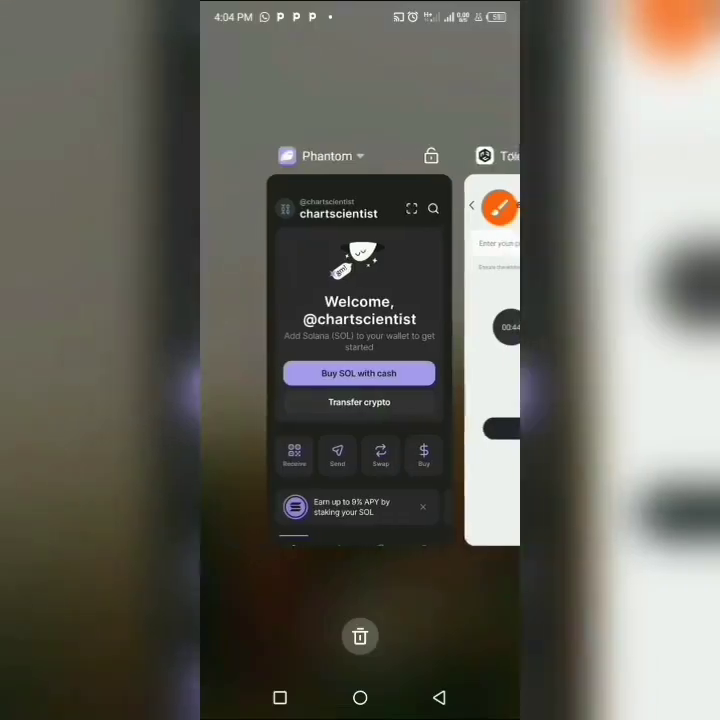
click(360, 330)
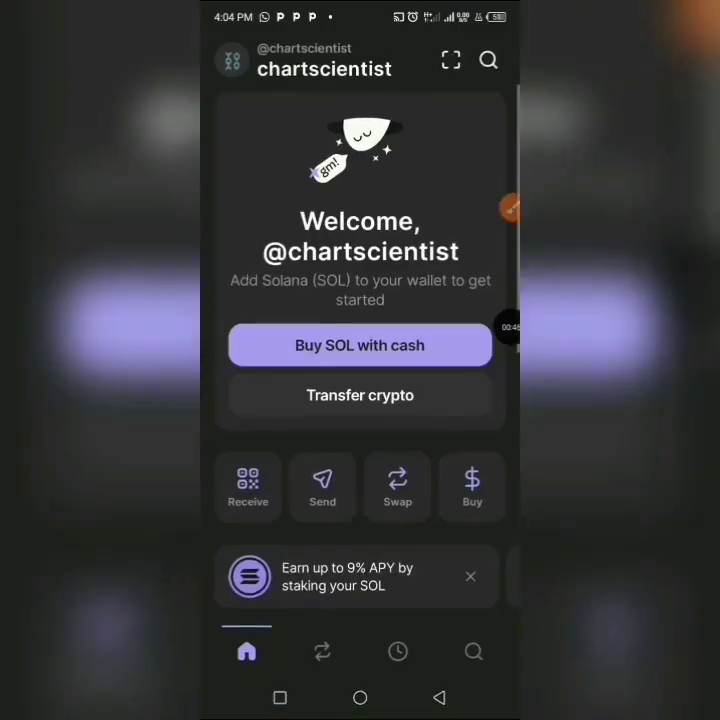
click(499, 207)
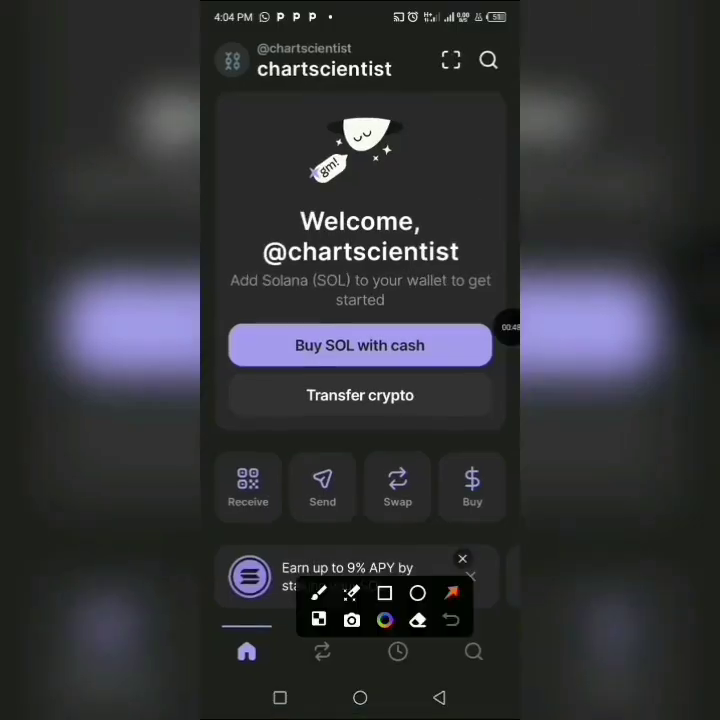
drag(378, 297, 238, 466)
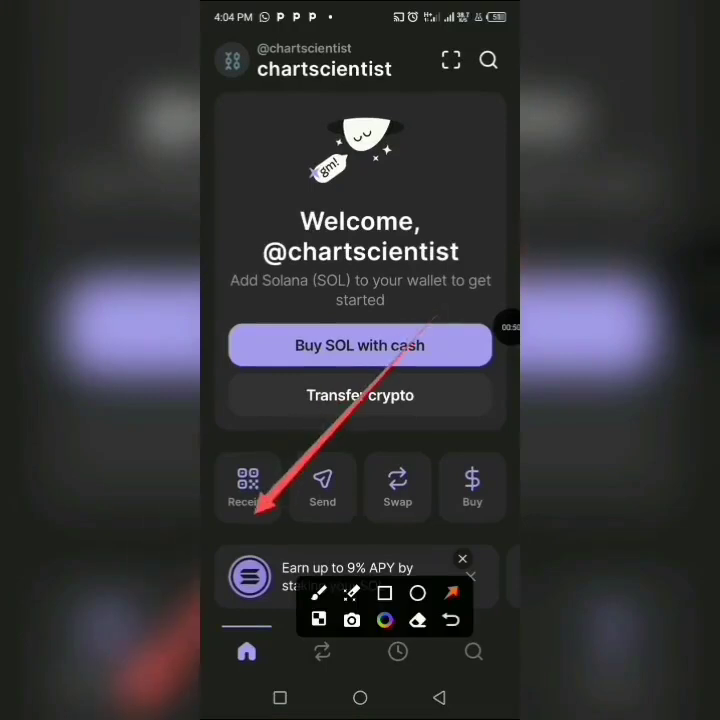
click(462, 558)
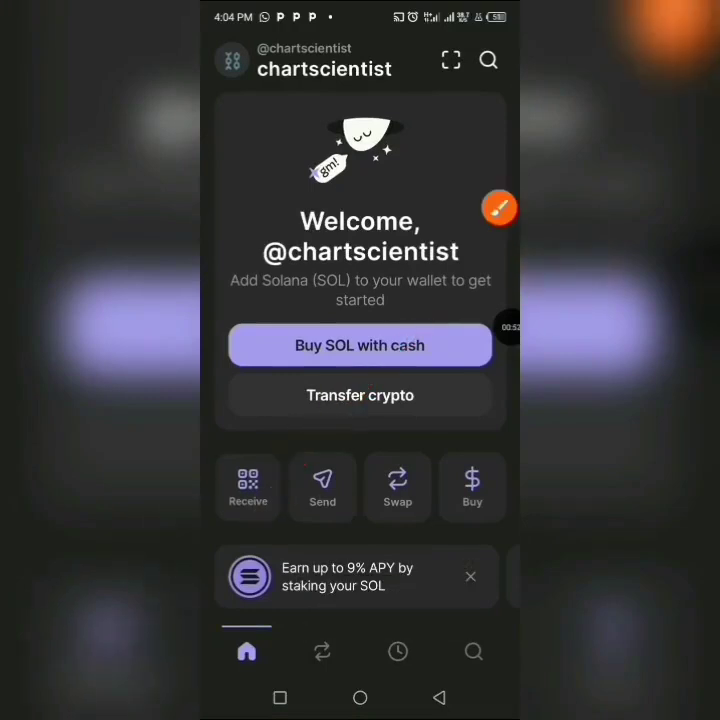
Step: Copy the Solana address from Phantom's receiving addresses and switch back to Token Box
click(248, 488)
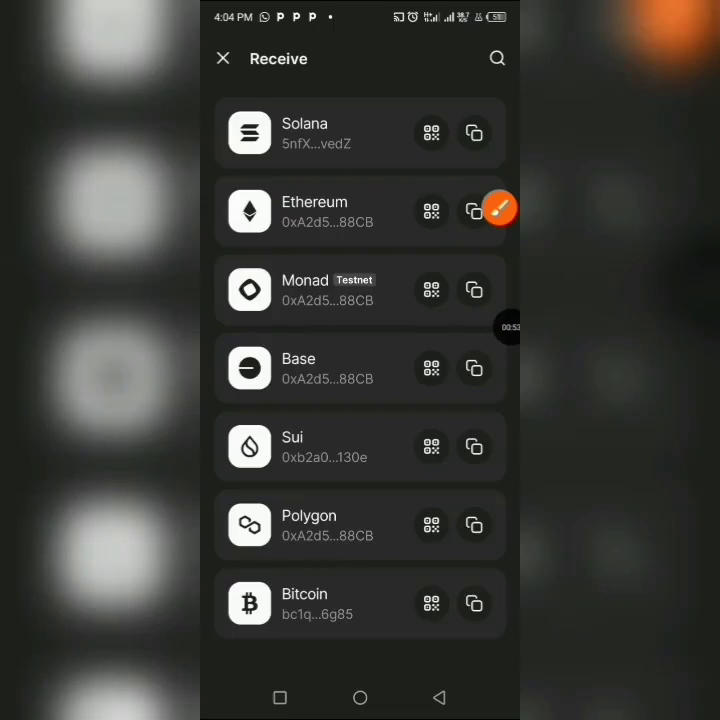
click(499, 207)
mouse_move(272, 372)
mouse_down()
mouse_move(363, 141)
mouse_move(333, 125)
mouse_move(337, 116)
mouse_move(432, 156)
mouse_move(477, 132)
mouse_up()
click(462, 558)
click(474, 133)
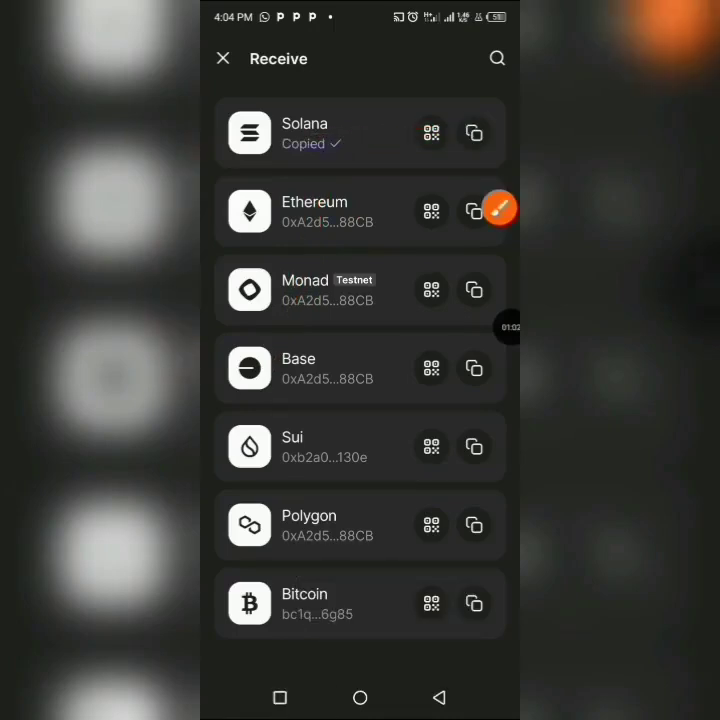
click(280, 697)
click(360, 360)
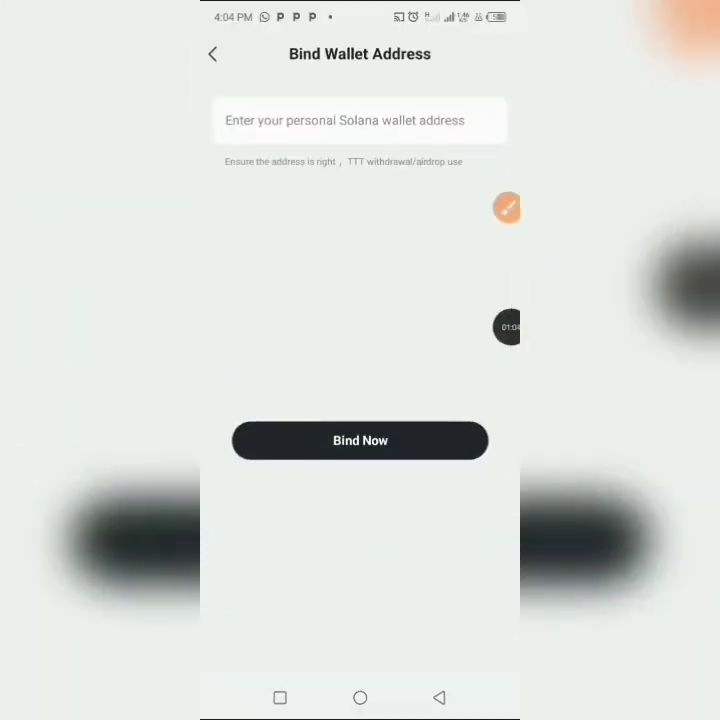
Step: Paste into the address field, then delete the pasted wrong address
click(226, 120)
click(249, 82)
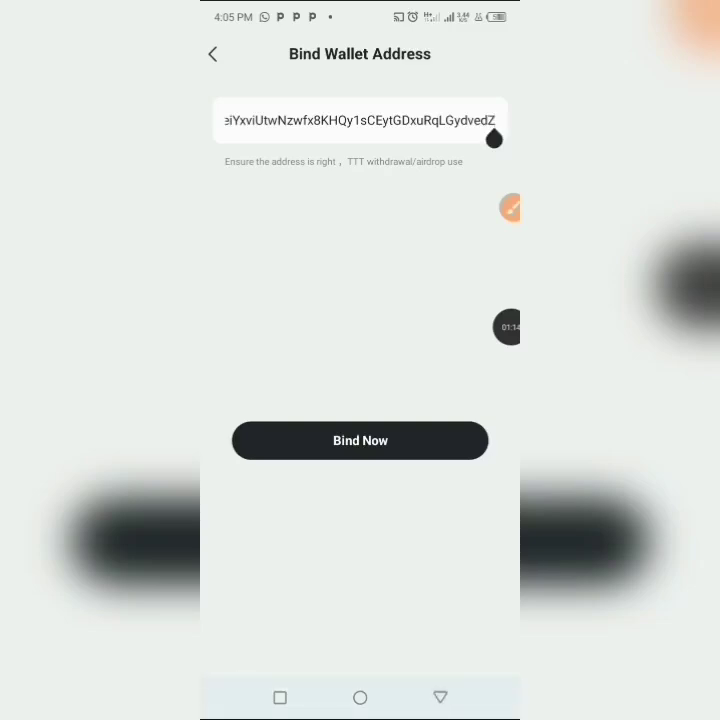
key(BackSpace)
key(BackSpace)
key(BackSpace)
key(BackSpace)
key(BackSpace)
key(BackSpace)
key(BackSpace)
key(BackSpace)
key(BackSpace)
key(BackSpace)
key(BackSpace)
key(BackSpace)
key(BackSpace)
key(BackSpace)
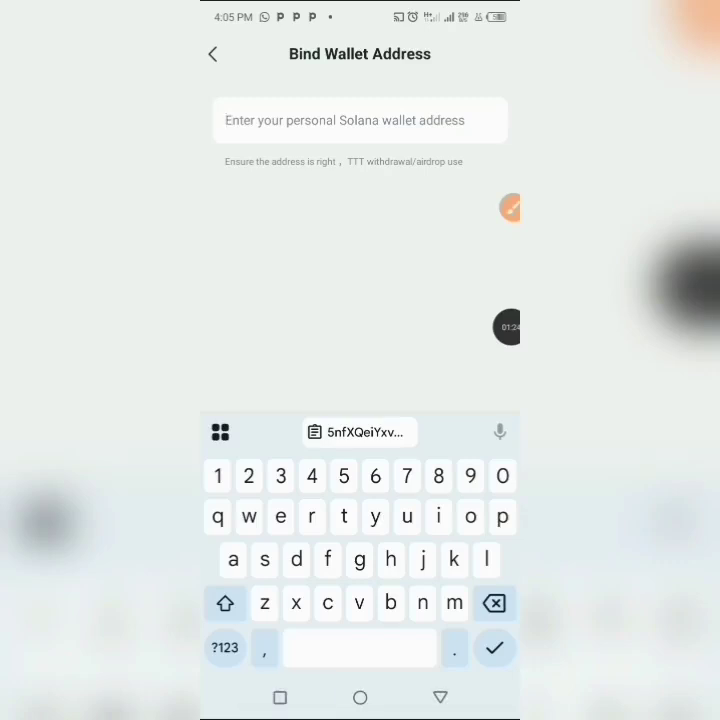
Step: Recopy the Solana address in Phantom and return to Token Box's binding screen
click(280, 697)
click(360, 362)
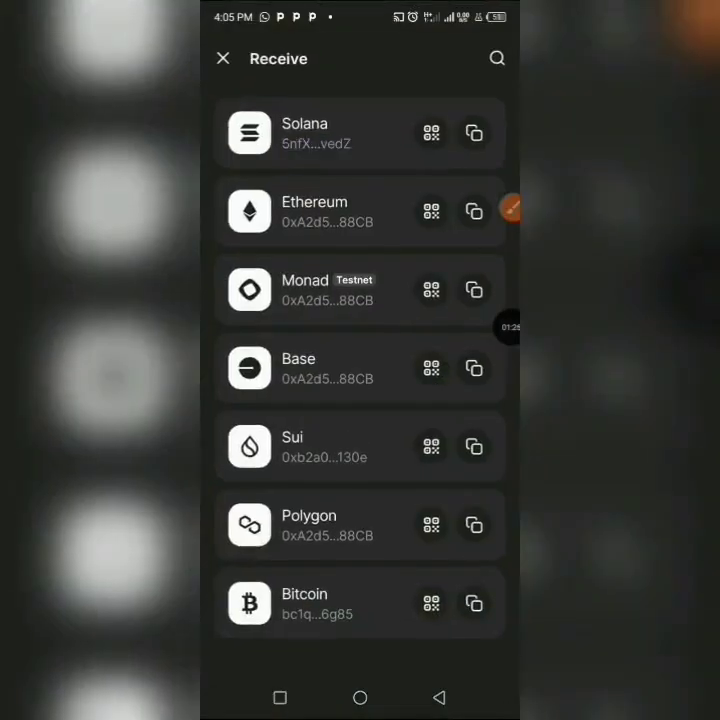
click(474, 133)
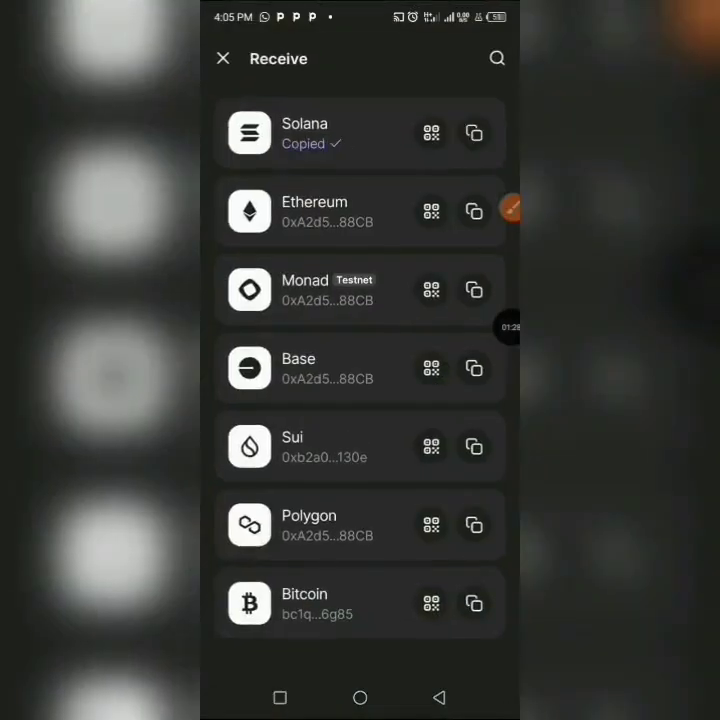
click(280, 697)
click(360, 360)
Step: Paste the copied Solana address into the address field and dismiss the keyboard
click(226, 120)
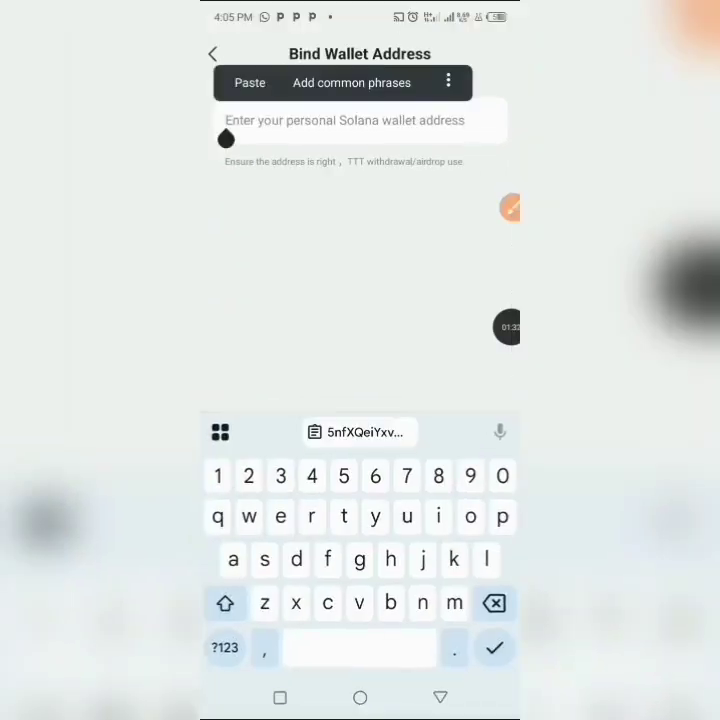
click(251, 80)
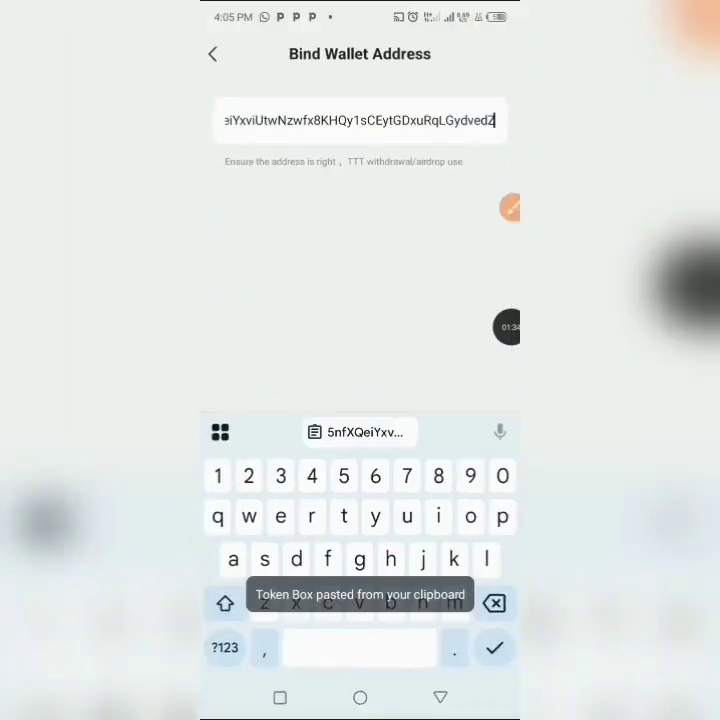
key(Escape)
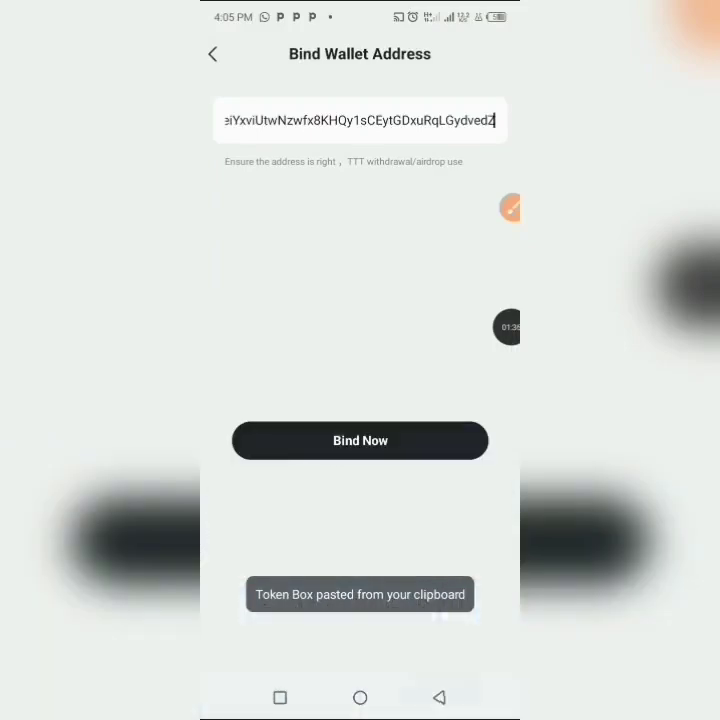
Step: Bind the Solana address and open the Wallet Address row to view it
click(500, 207)
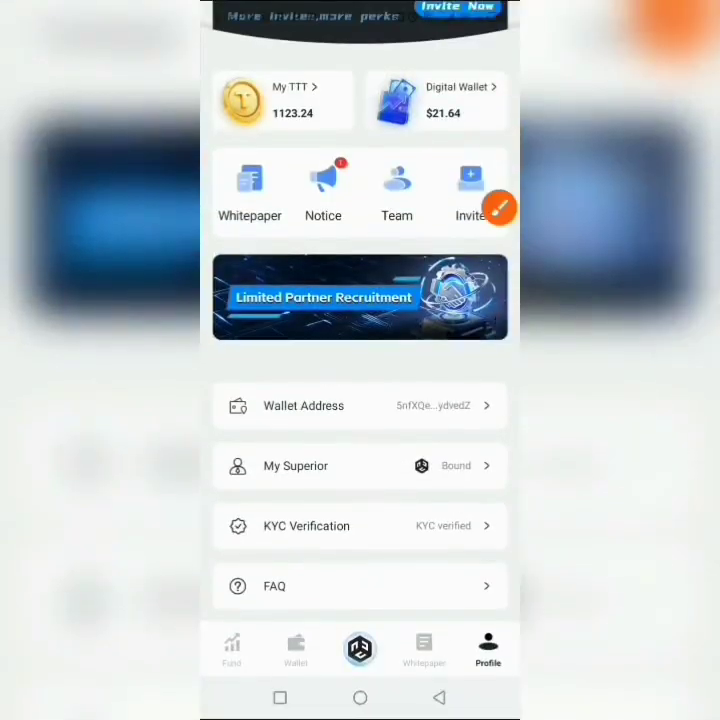
click(510, 207)
mouse_move(295, 495)
mouse_down()
mouse_move(458, 436)
mouse_move(398, 422)
mouse_move(458, 407)
mouse_move(402, 411)
mouse_move(438, 418)
mouse_move(426, 415)
mouse_move(453, 405)
mouse_up()
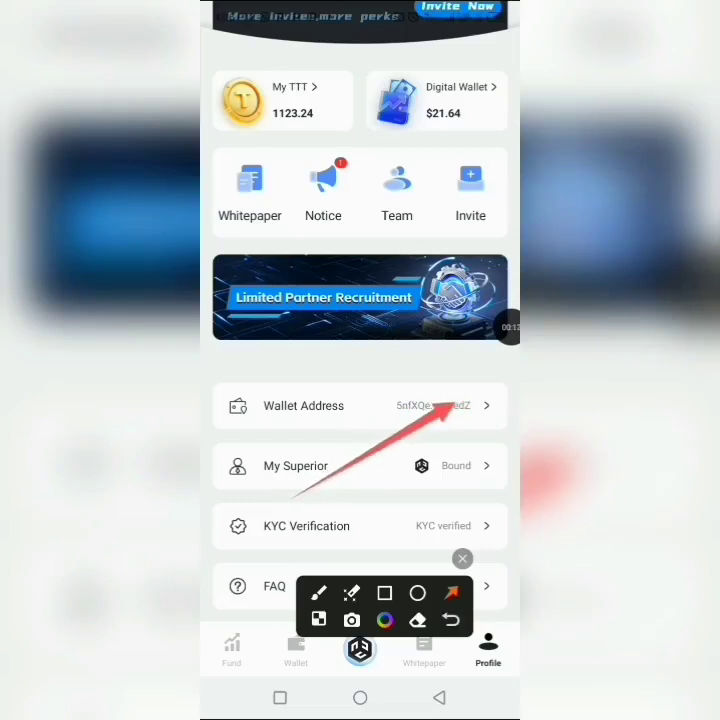
click(462, 558)
click(330, 405)
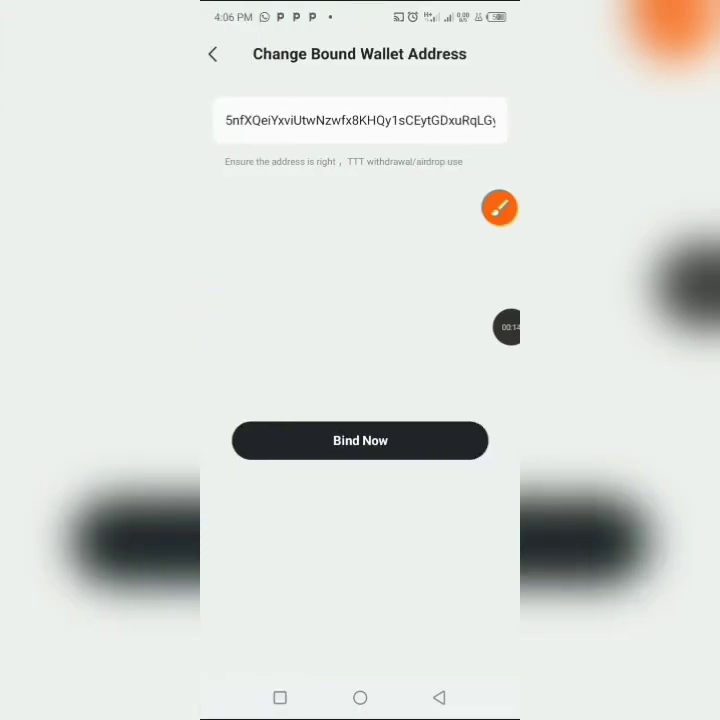
click(500, 207)
mouse_move(302, 276)
mouse_down()
mouse_move(322, 258)
mouse_move(418, 113)
mouse_move(338, 128)
mouse_move(453, 116)
mouse_move(427, 140)
mouse_move(458, 133)
mouse_up()
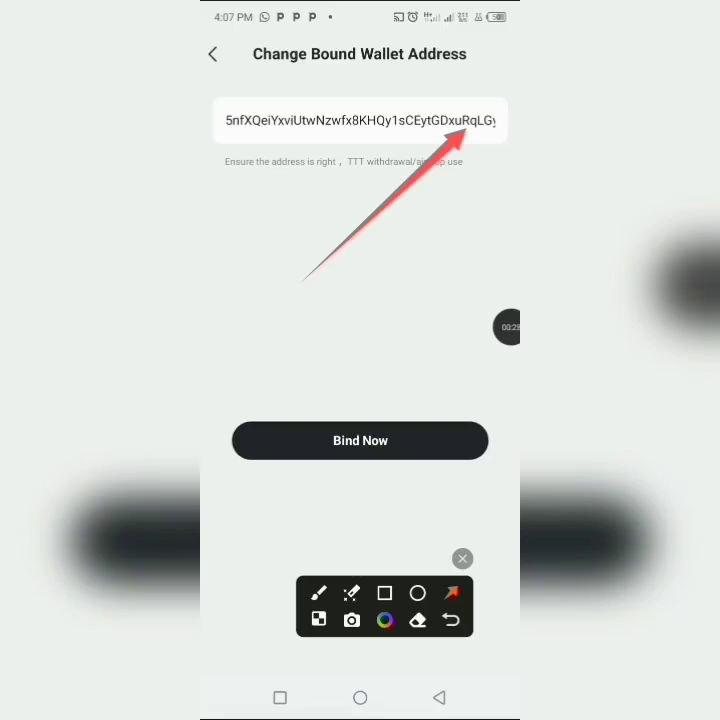
mouse_move(336, 330)
mouse_down()
mouse_move(405, 432)
mouse_move(418, 436)
mouse_up()
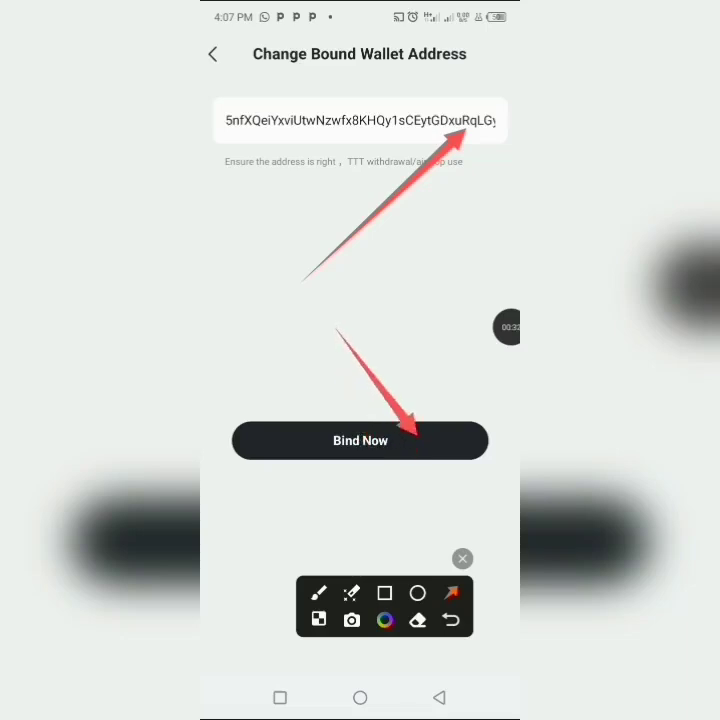
click(462, 558)
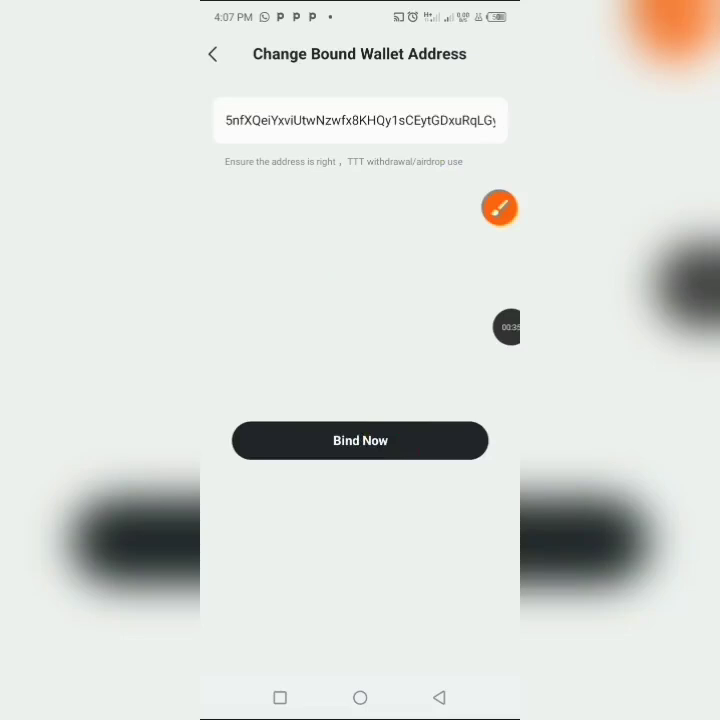
click(505, 207)
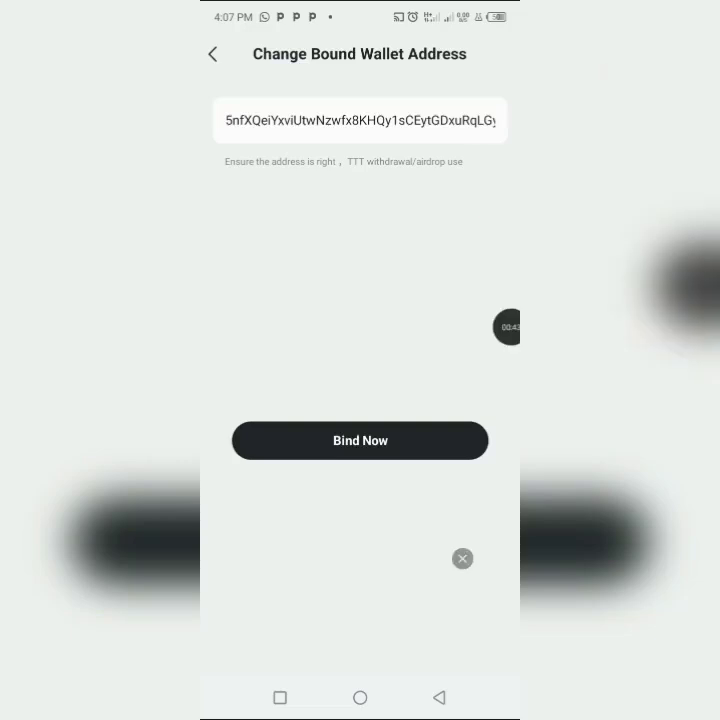
mouse_move(325, 307)
mouse_down()
mouse_move(482, 132)
mouse_move(410, 148)
mouse_move(440, 140)
mouse_up()
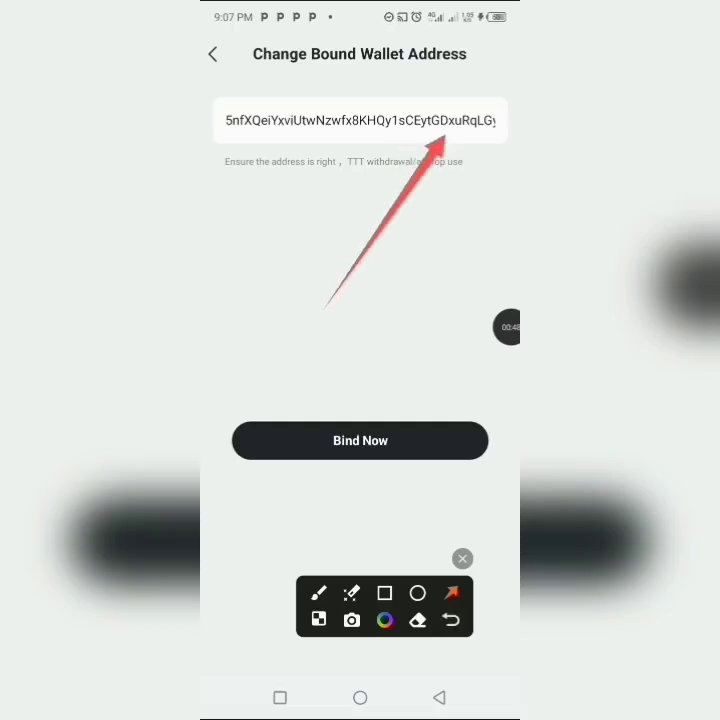